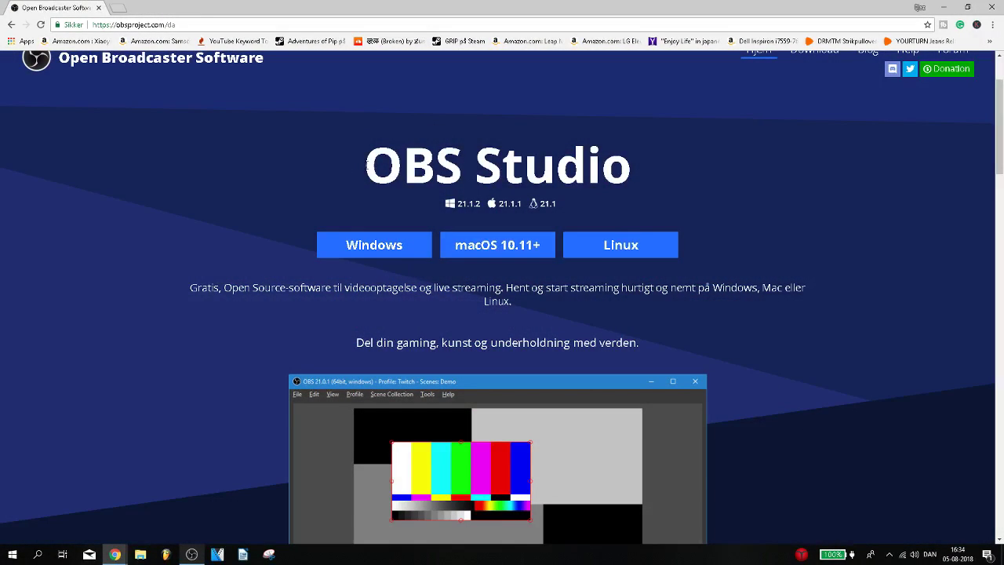
- Scroll through the browser page, then bring the OBS window to the front
scroll(363, 170, "up", 2)
scroll(328, 207, "down", 2)
scroll(446, 177, "down", 5)
scroll(446, 178, "up", 5)
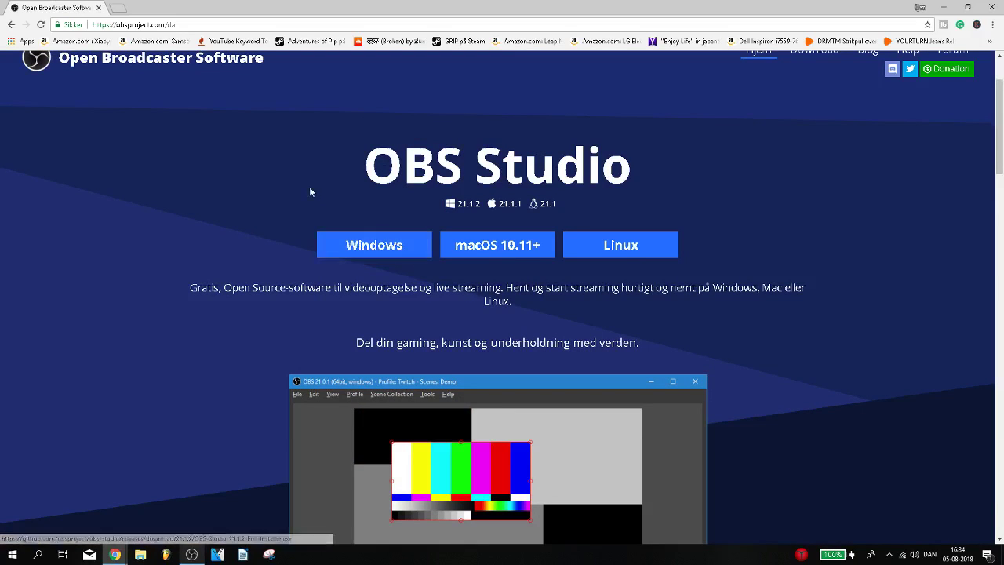
scroll(310, 186, "down", 1)
scroll(305, 200, "up", 1)
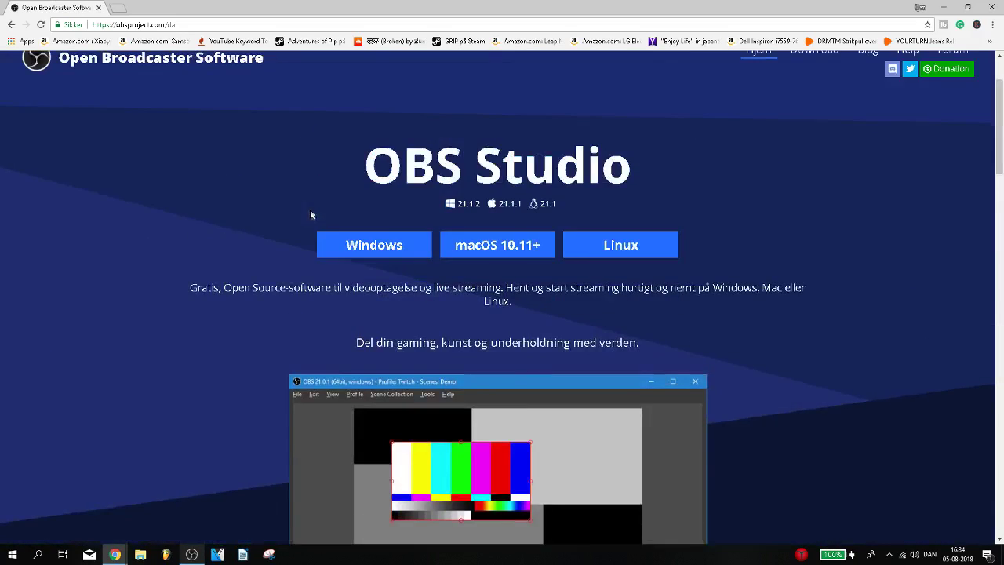
scroll(310, 209, "down", 5)
scroll(330, 244, "up", 5)
left_click(192, 554)
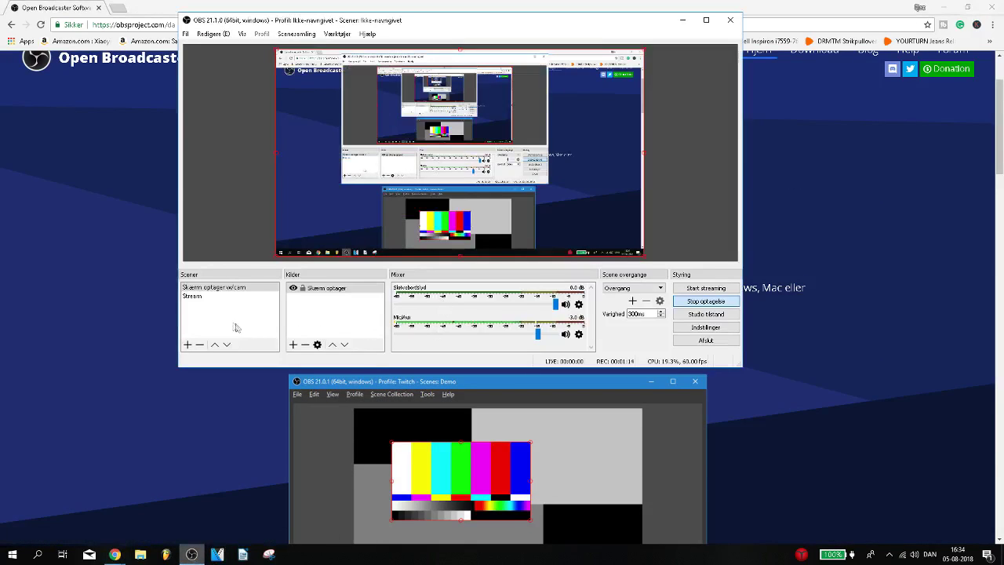
- Inspect the Scenes and Sources Tilføj menus without adding anything
right_click(212, 313)
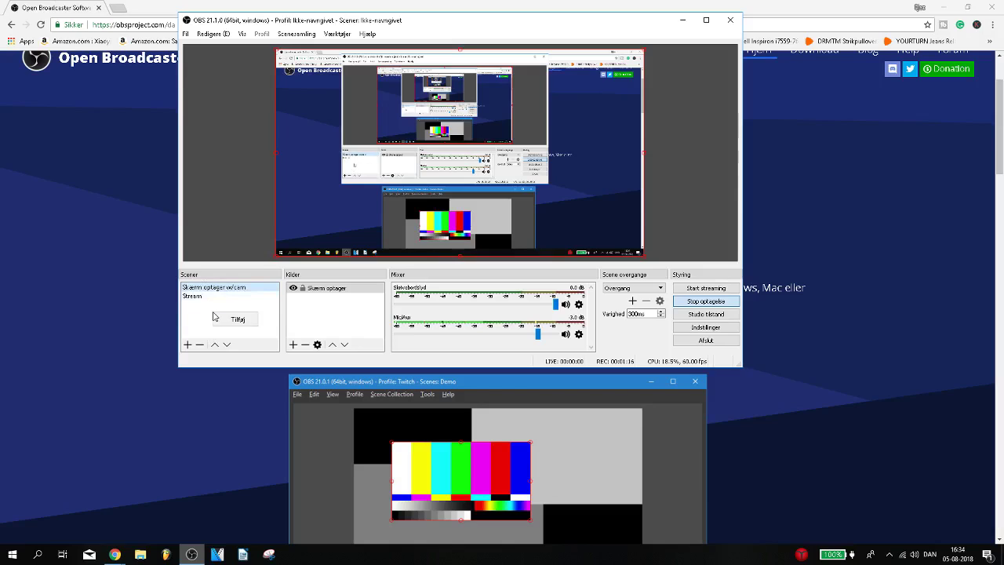
left_click(208, 327)
right_click(318, 324)
mouse_move(357, 328)
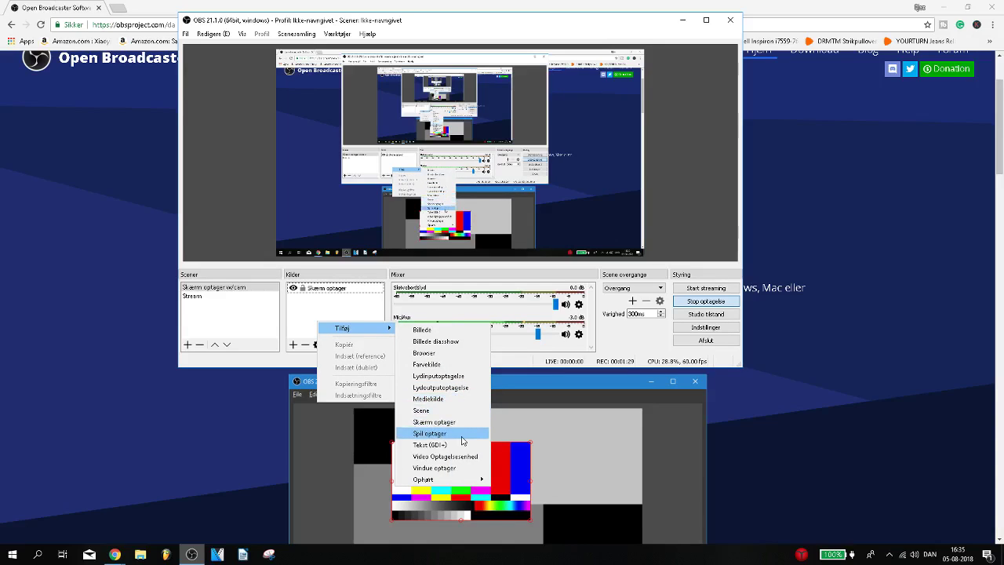
left_click(242, 346)
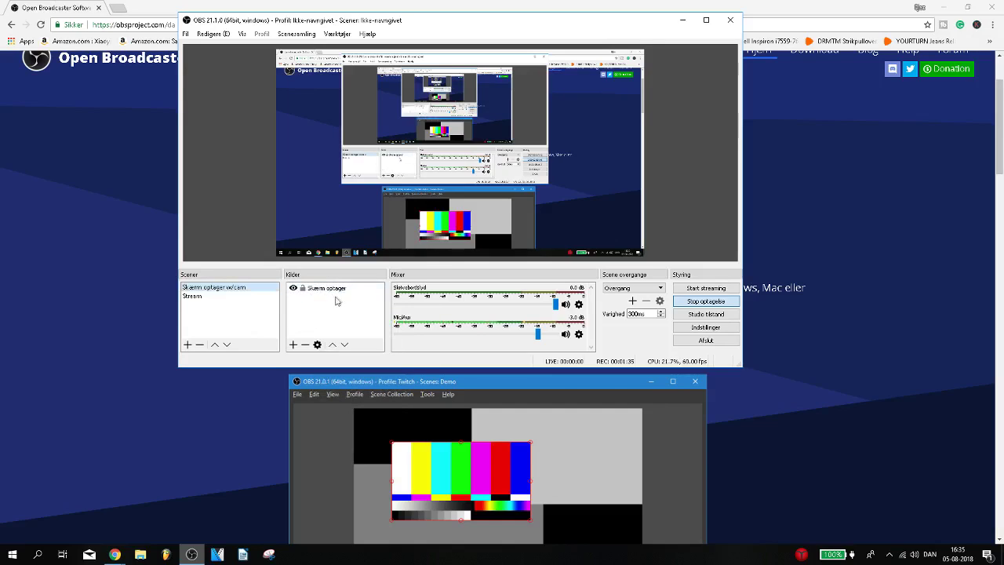
- Switch briefly to the OBS webpage, then return to OBS and open Settings
left_click(128, 253)
left_click(191, 555)
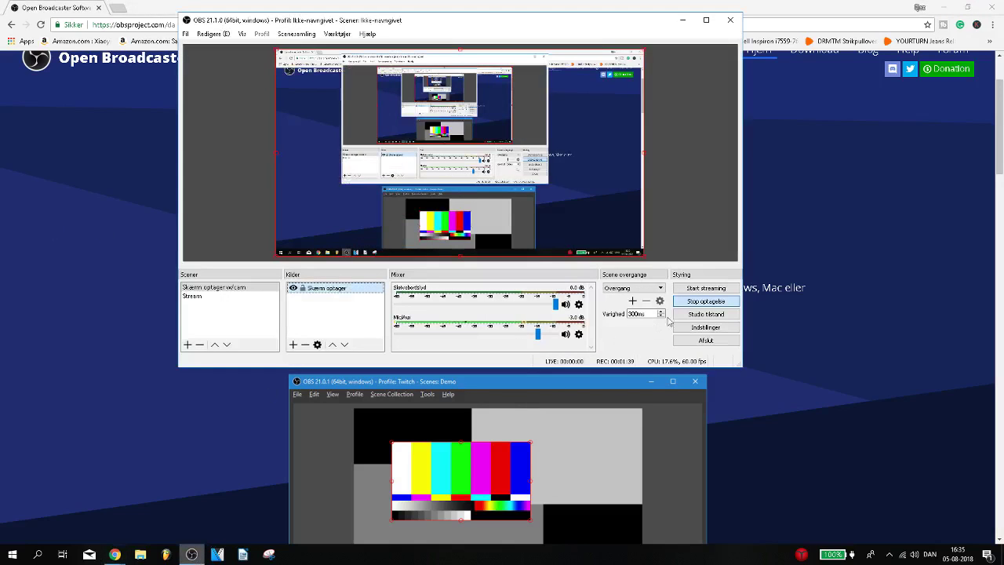
left_click(706, 328)
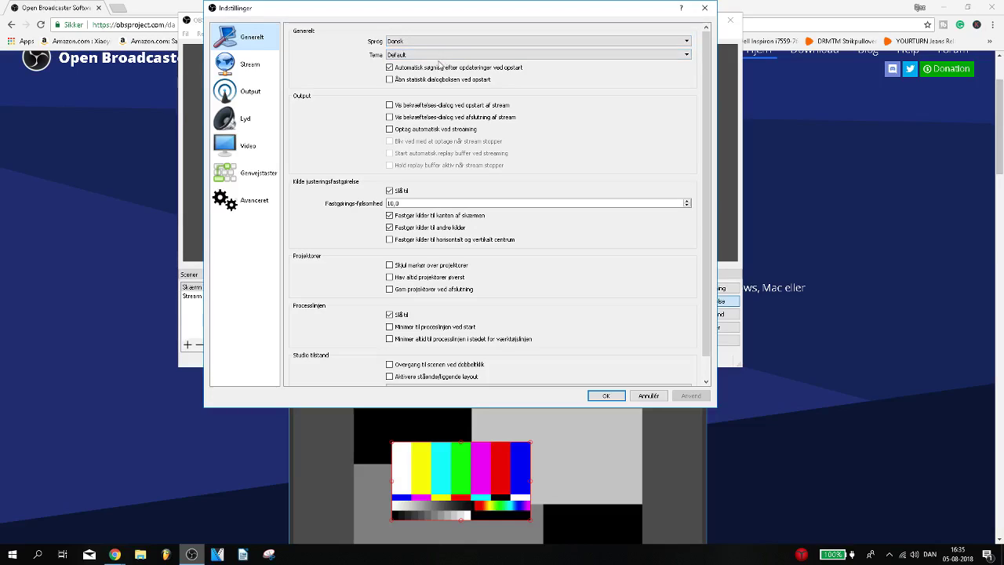
- Review the Stream page, keeping Streaming Tjenester with the YouTube / YouTube Gaming service
left_click(251, 67)
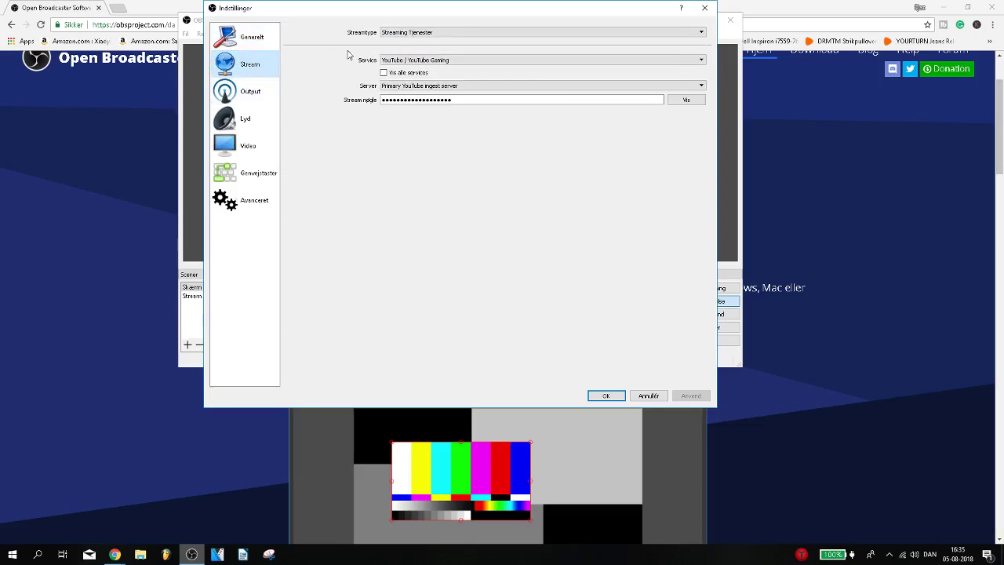
left_click(421, 34)
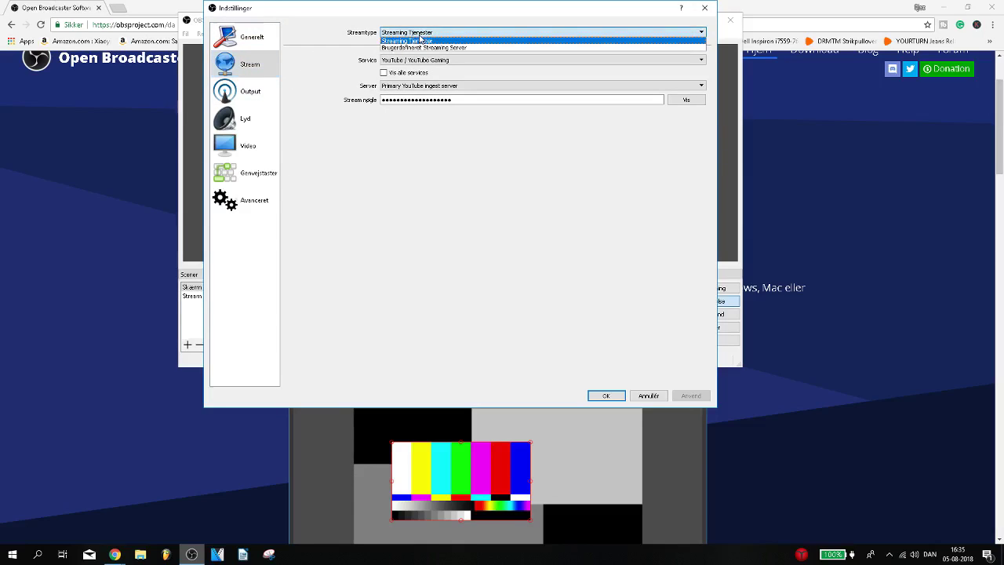
left_click(350, 213)
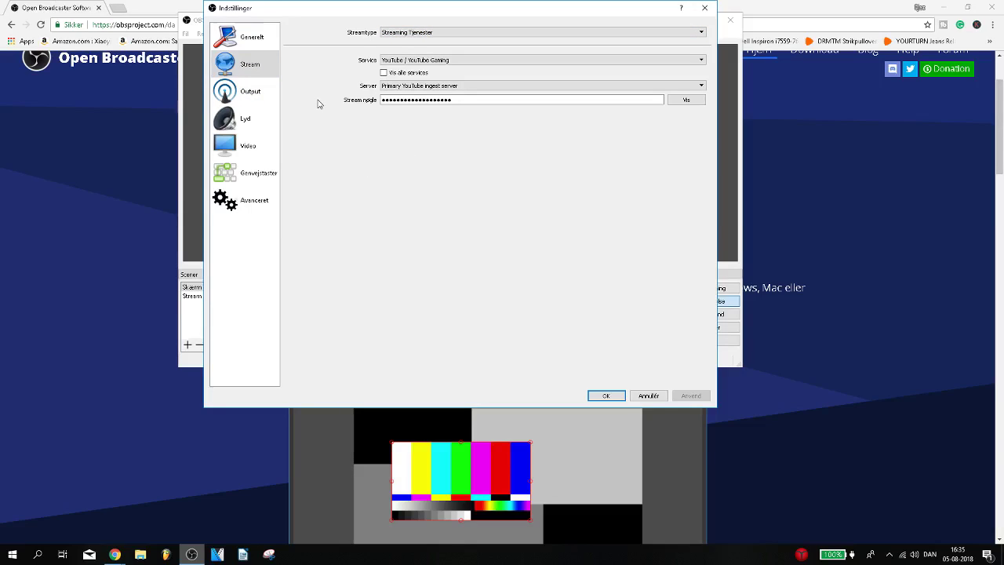
left_click(251, 93)
left_click(263, 66)
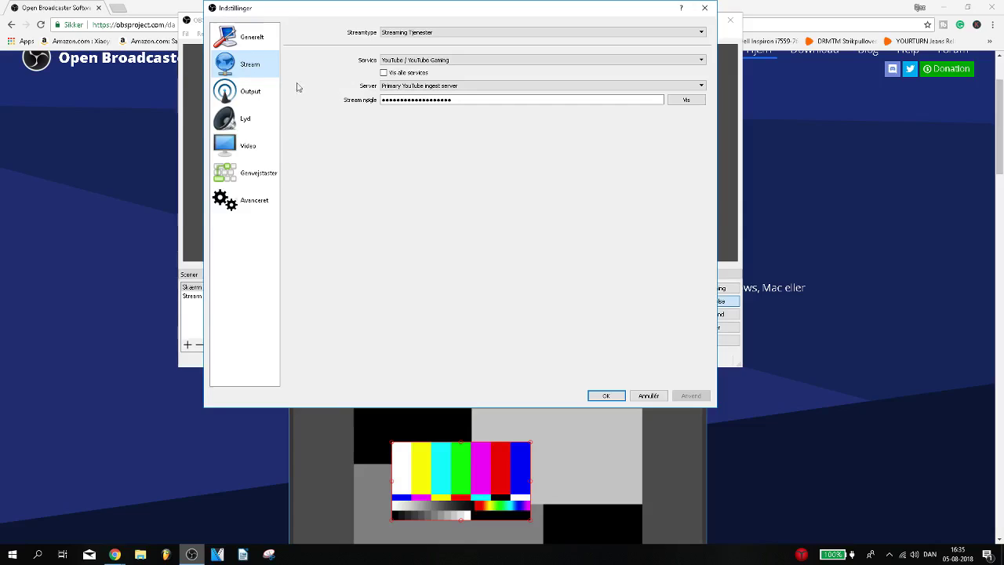
- Set the output video bitrate to 2500, keeping the Software (x264) encoder
left_click(265, 92)
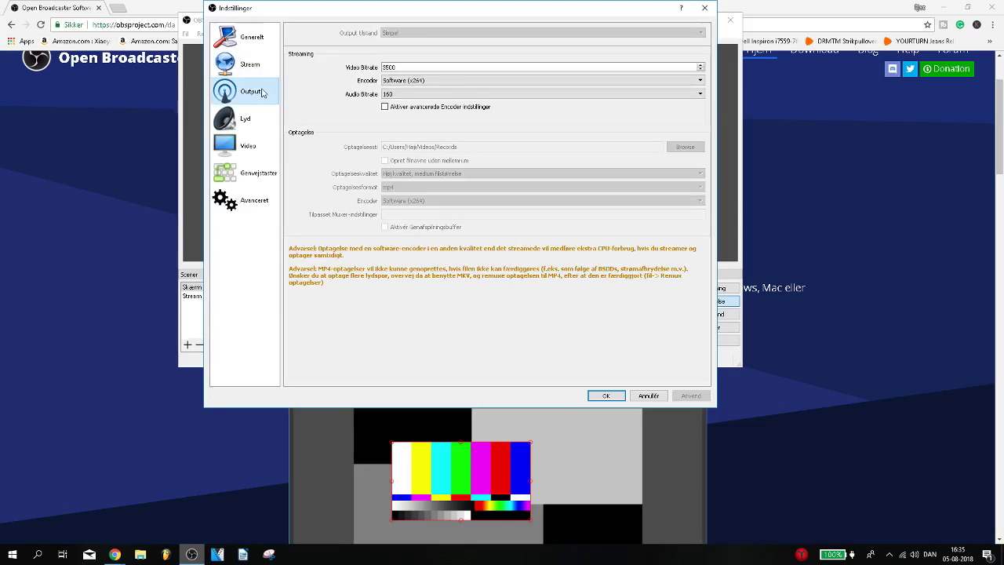
double_click(416, 65)
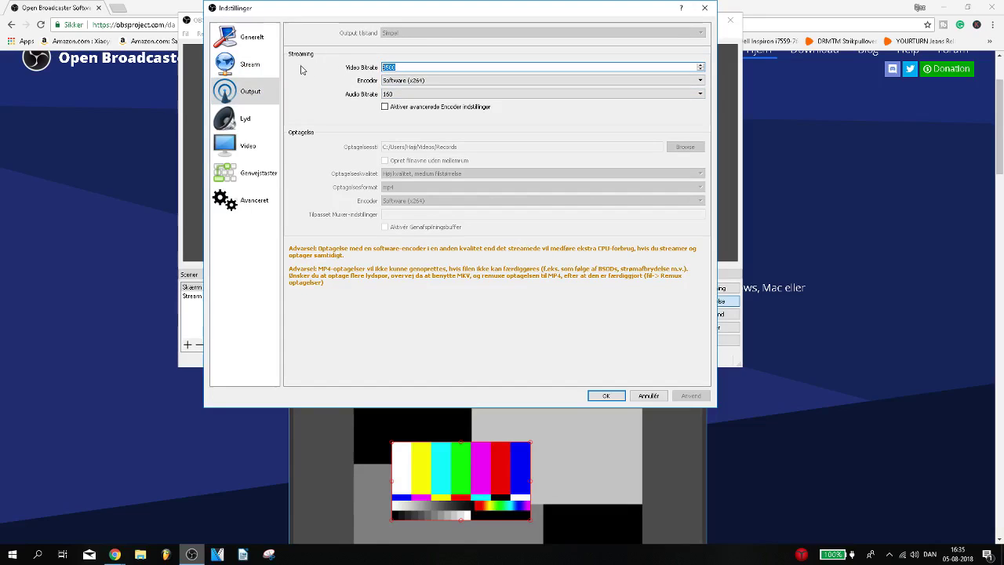
type("2500")
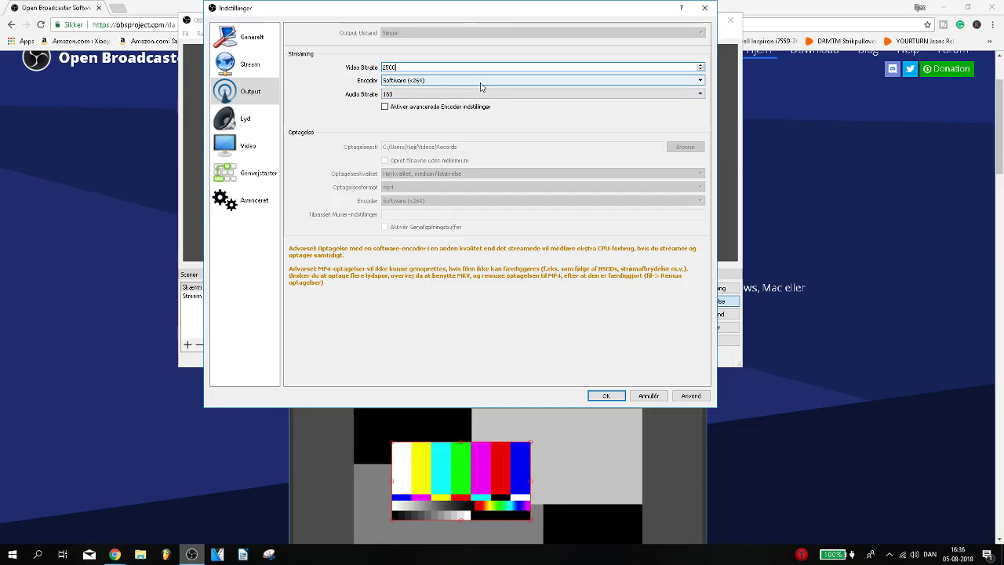
left_click(415, 82)
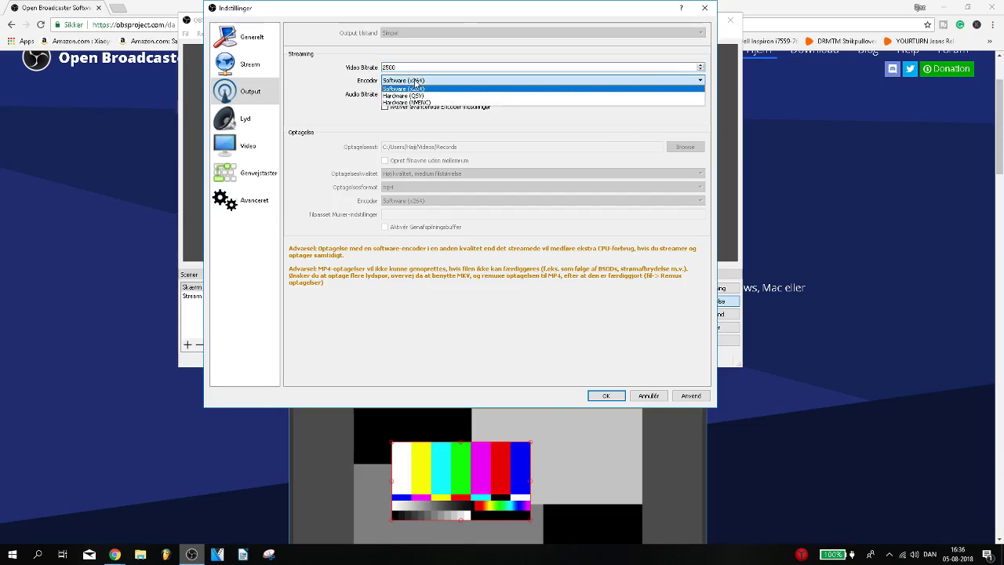
left_click(413, 83)
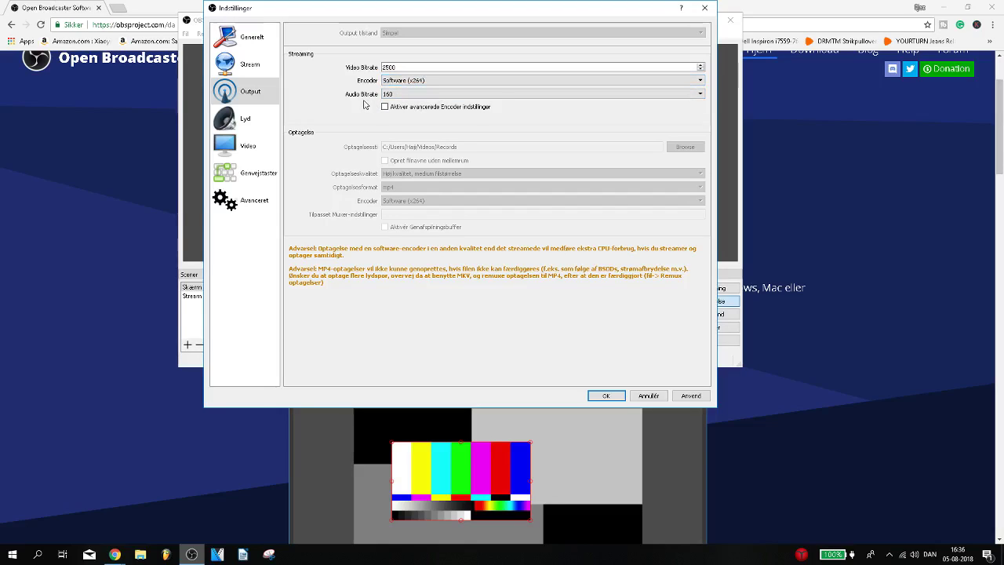
- Lower the audio bitrate to 144 and apply the output settings
left_click(396, 94)
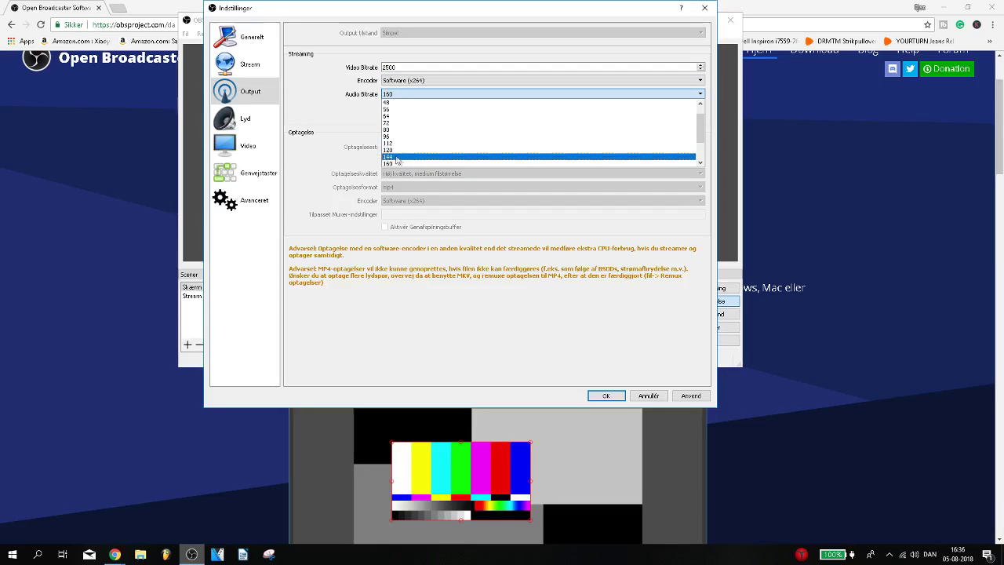
left_click(400, 157)
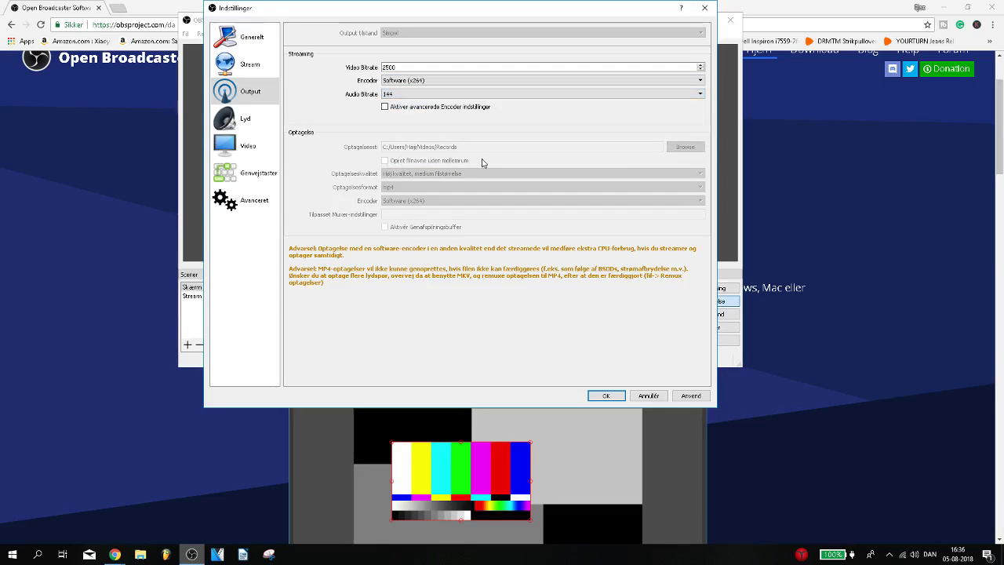
left_click(691, 396)
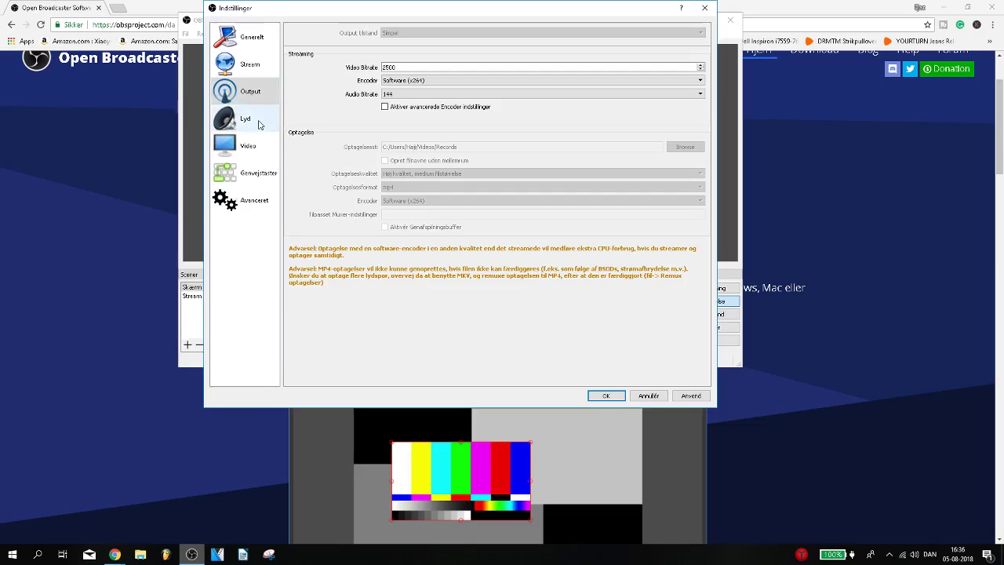
- Confirm Logitech G35 headset as desktop audio and Blue Snowball as microphone
left_click(259, 123)
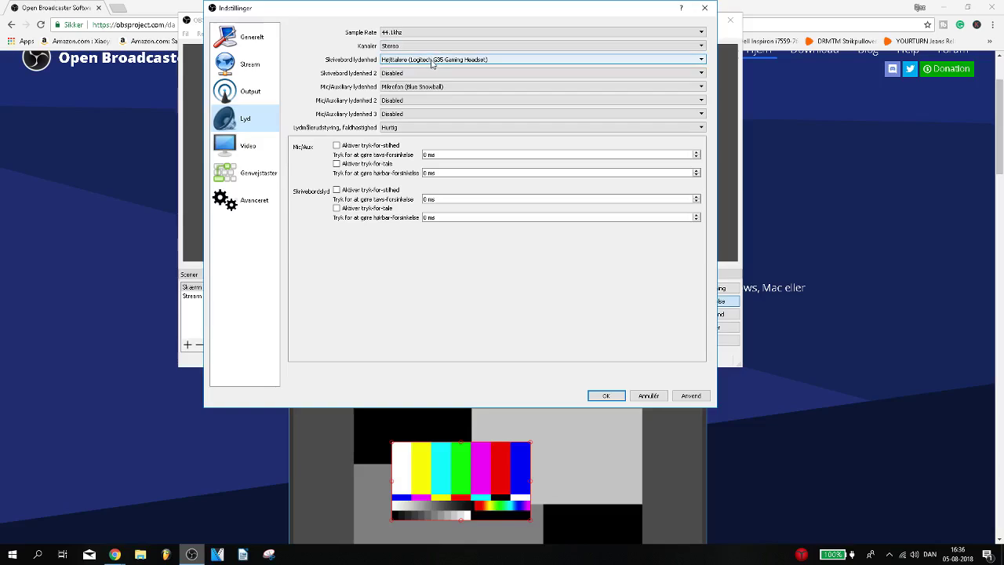
left_click(432, 64)
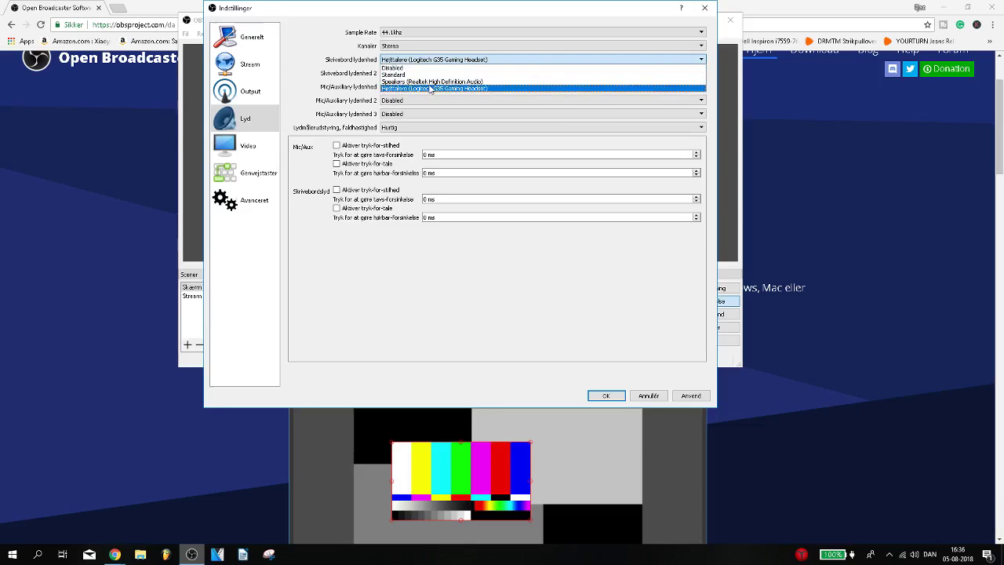
left_click(313, 79)
left_click(388, 63)
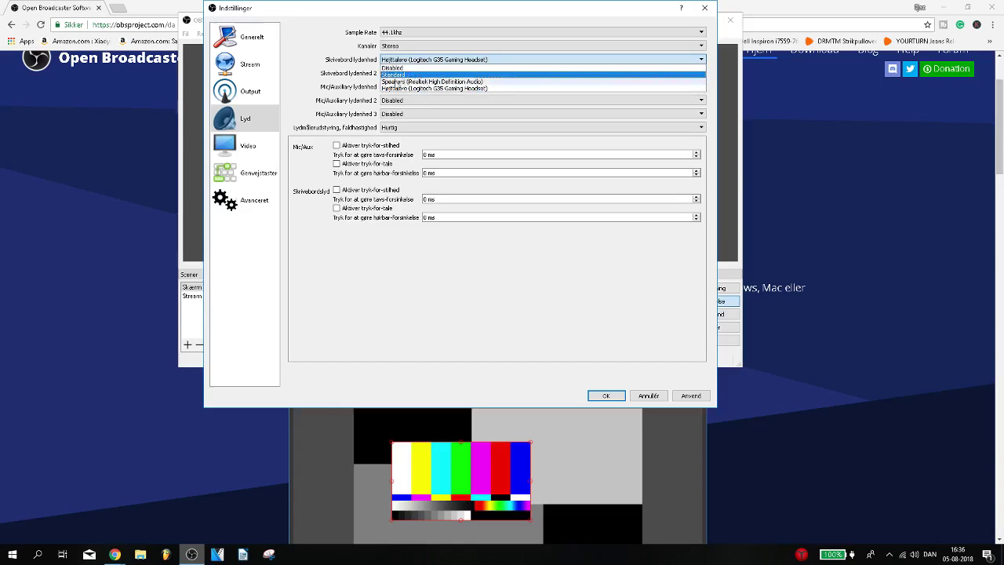
left_click(314, 88)
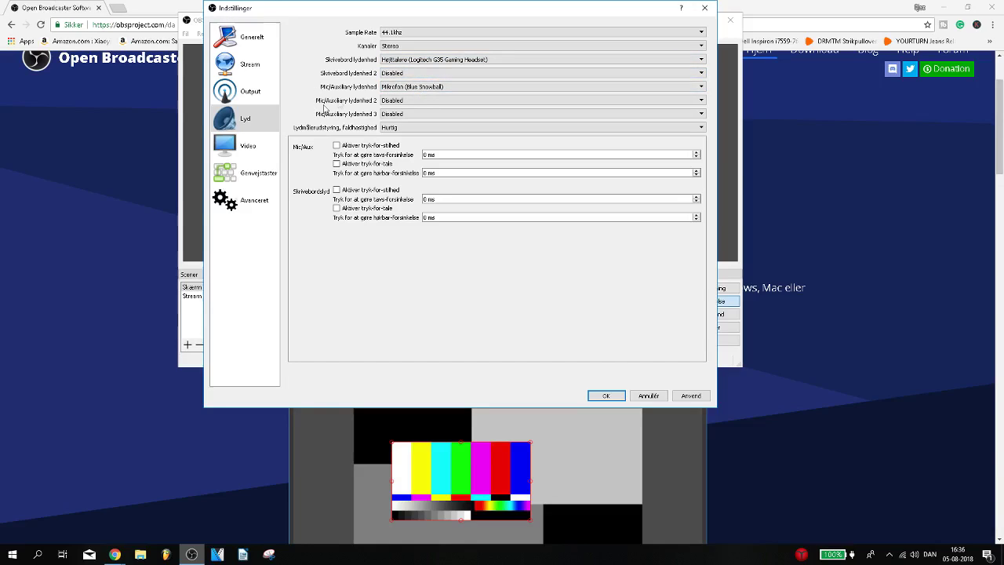
left_click(451, 88)
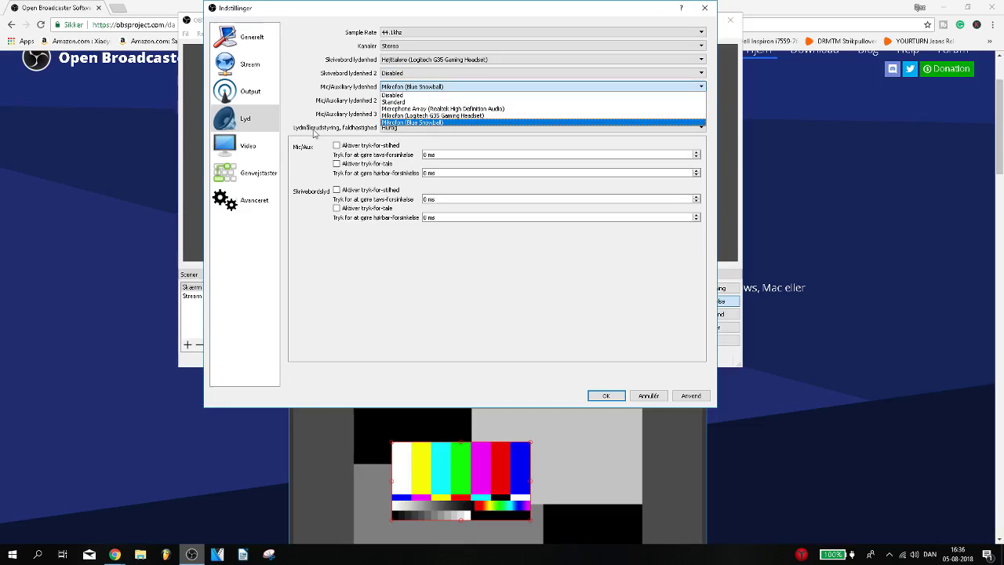
left_click(314, 93)
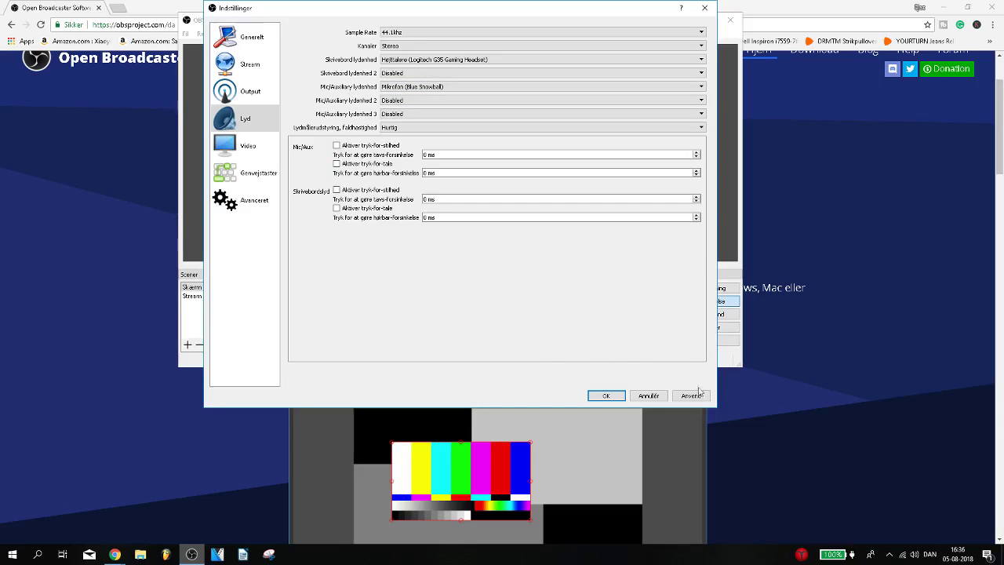
left_click(241, 149)
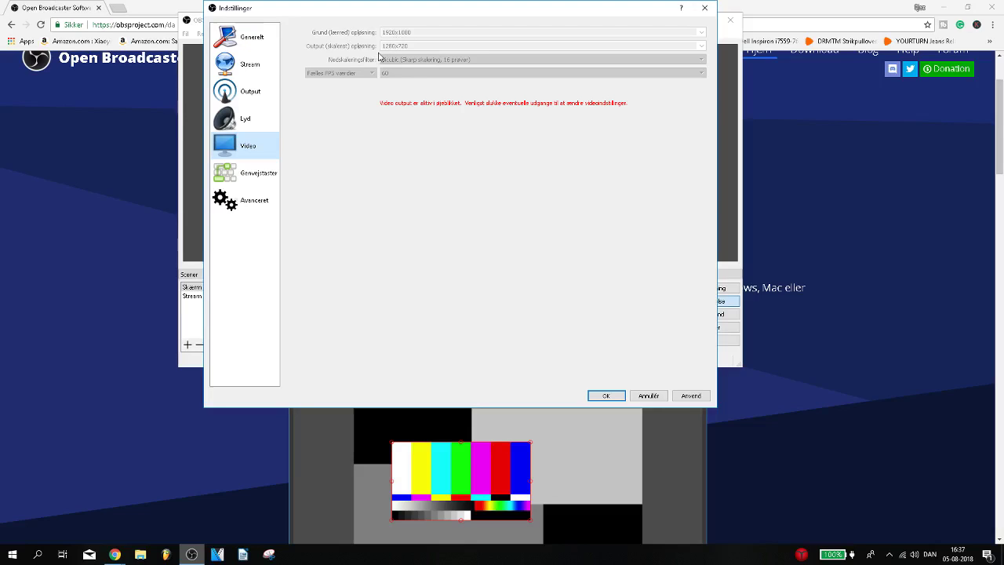
- Open and close the Start menu, then show the desktop with Win+D
left_click(12, 554)
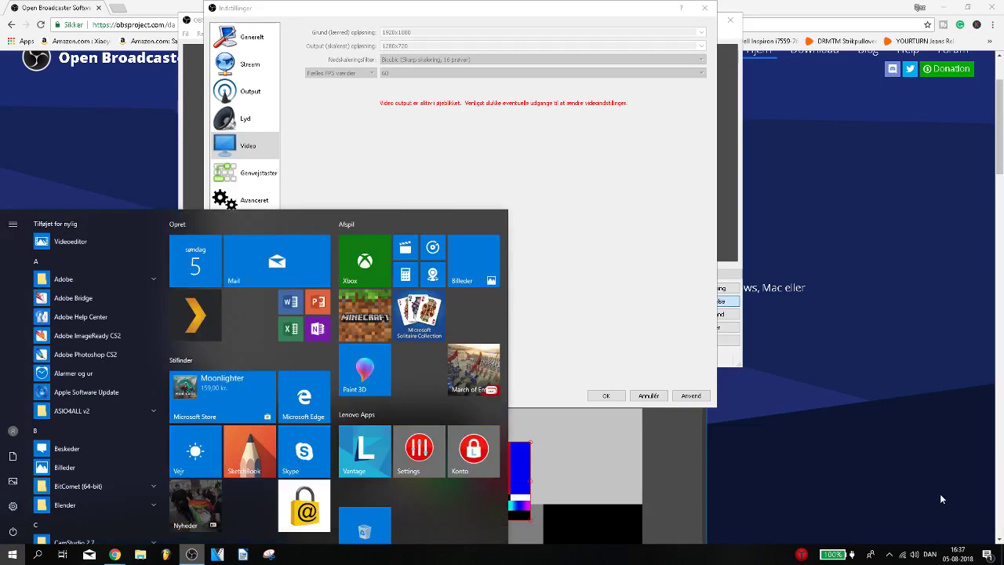
left_click(248, 385)
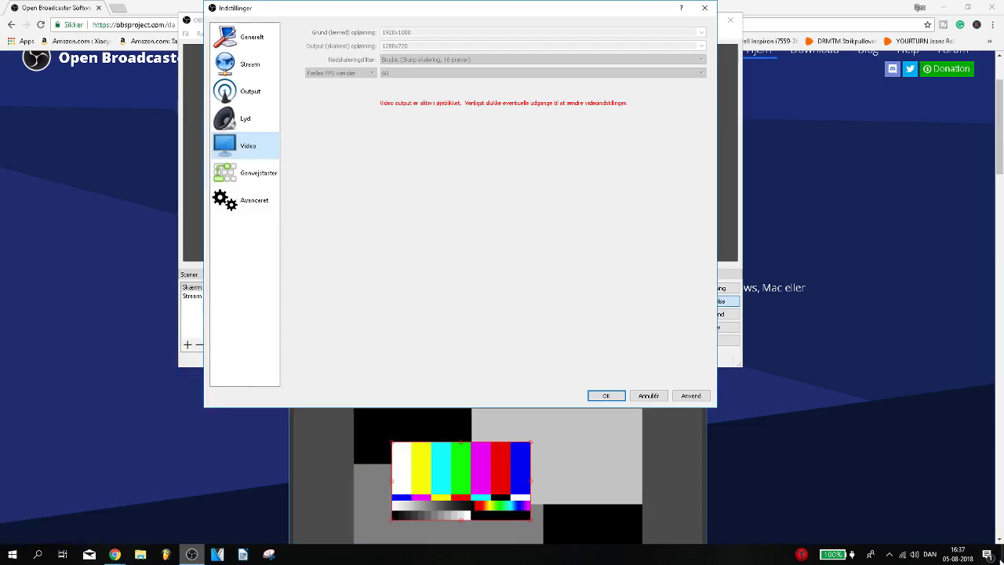
key("super+d")
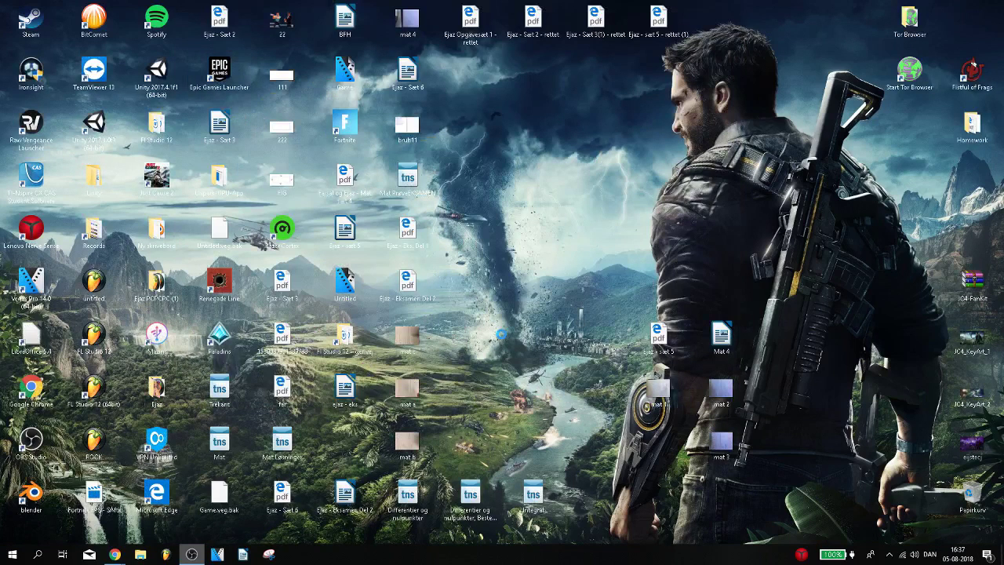
- Check the 1920 × 1080 resolution in Windows display settings, then close them
right_click(472, 293)
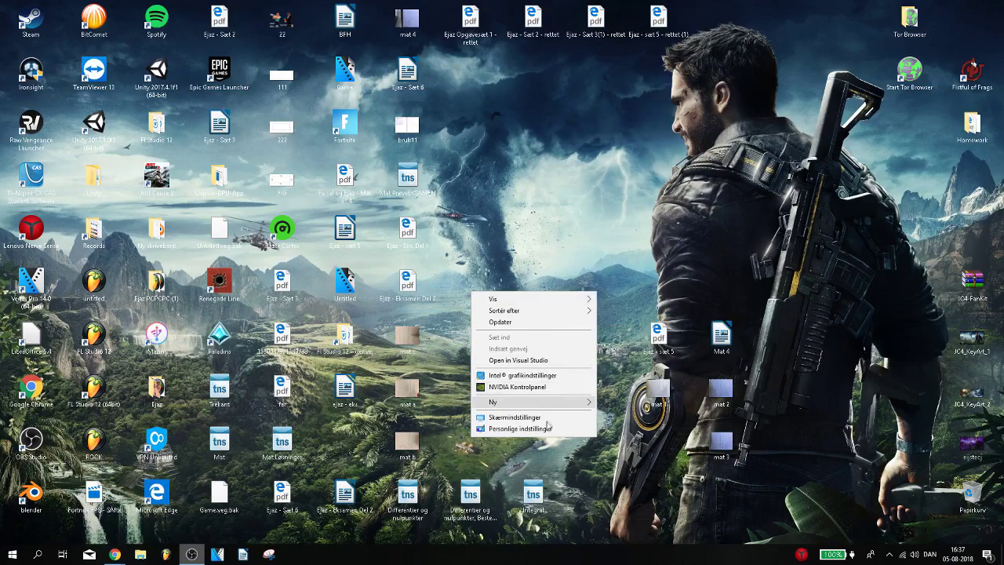
left_click(506, 422)
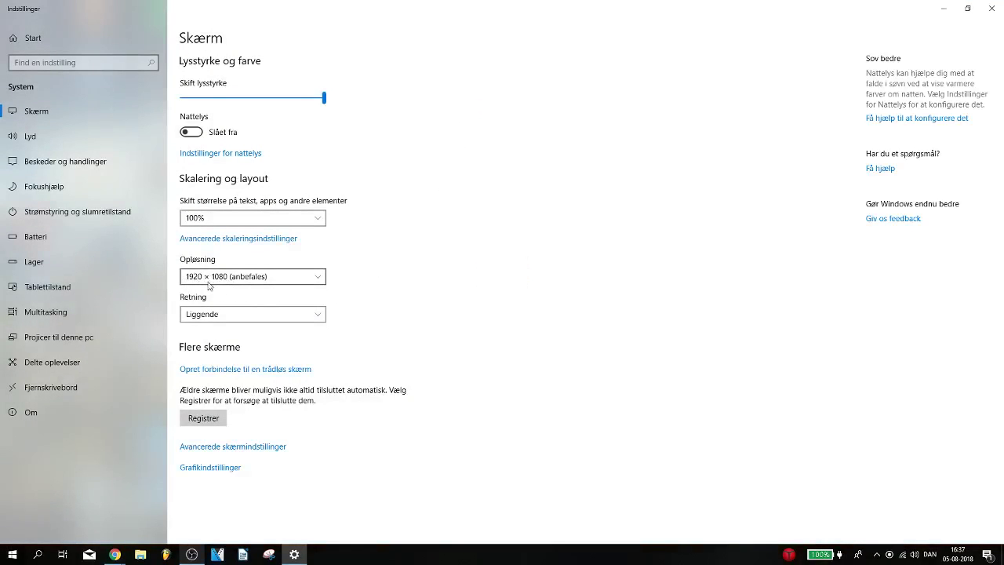
left_click(993, 9)
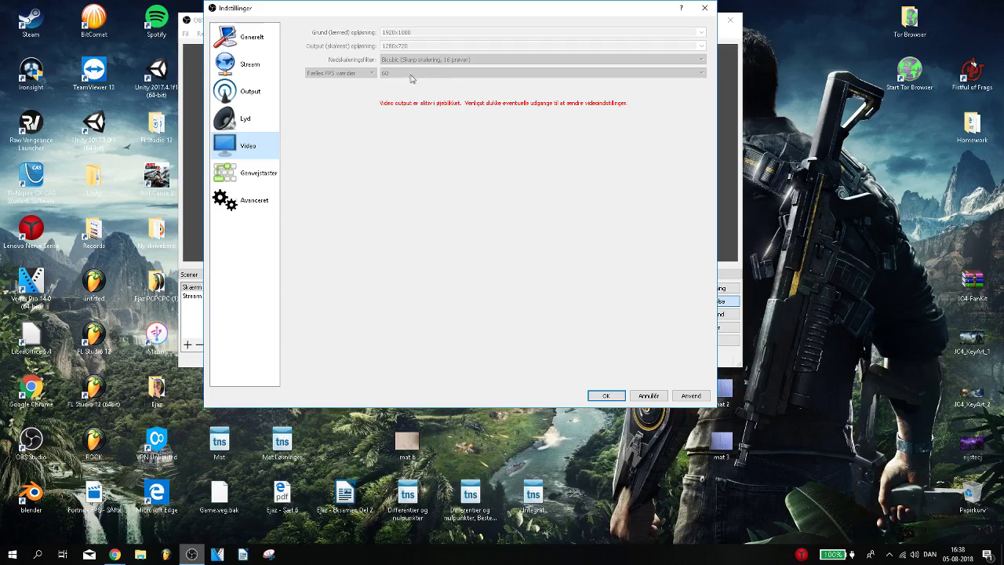
- Review the F9/F10 recording hotkeys and process priority options, then return to General
left_click(235, 185)
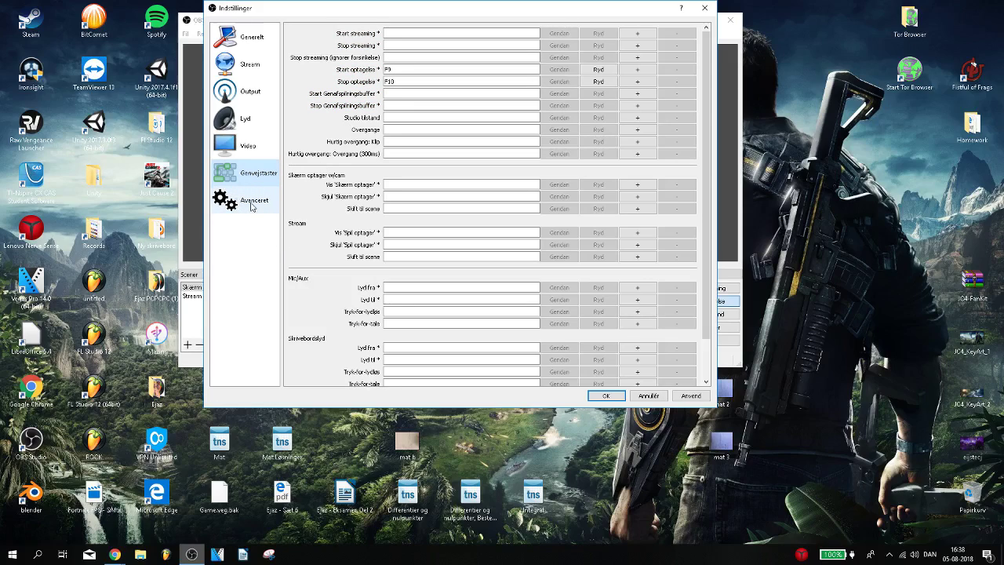
left_click(252, 204)
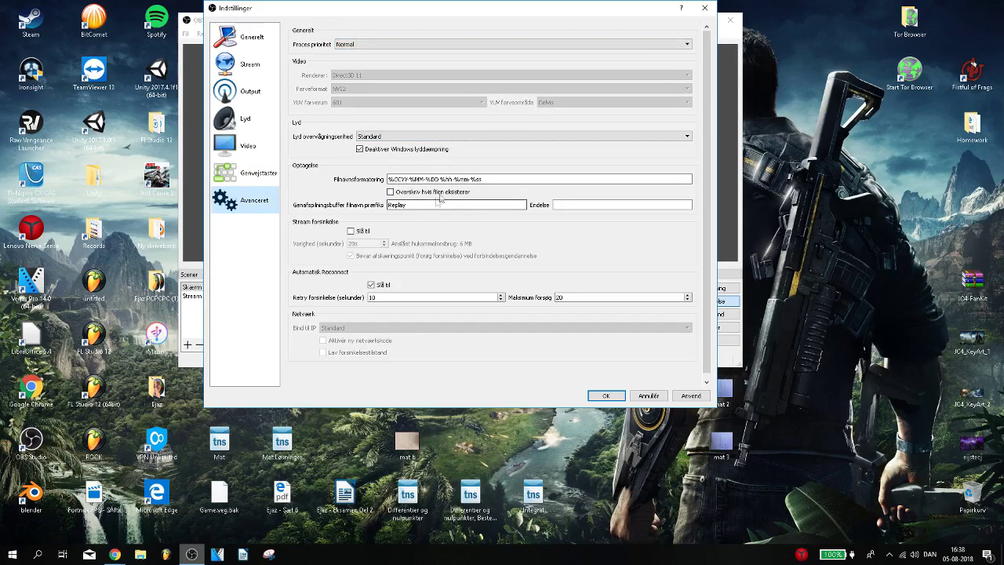
left_click(378, 47)
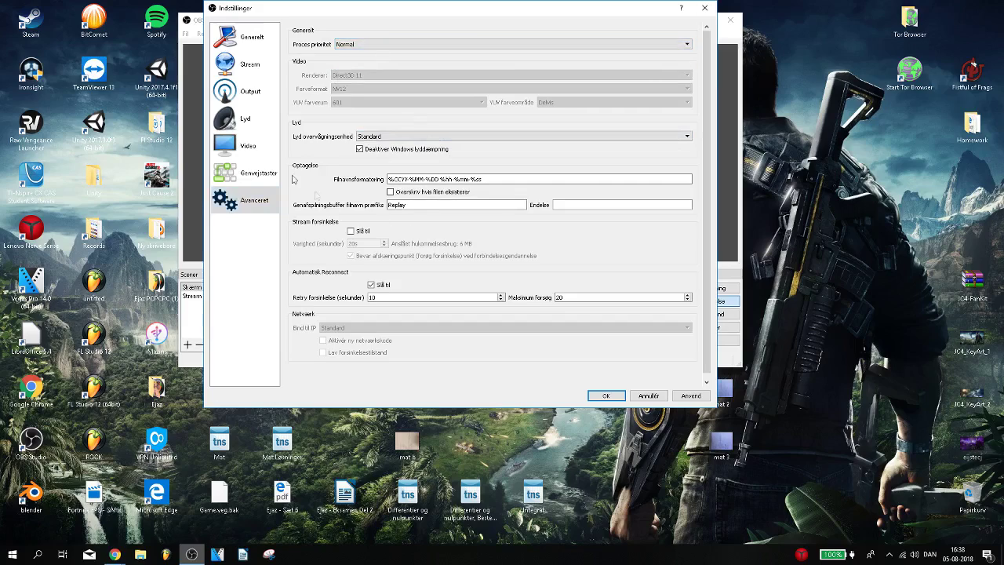
left_click(248, 36)
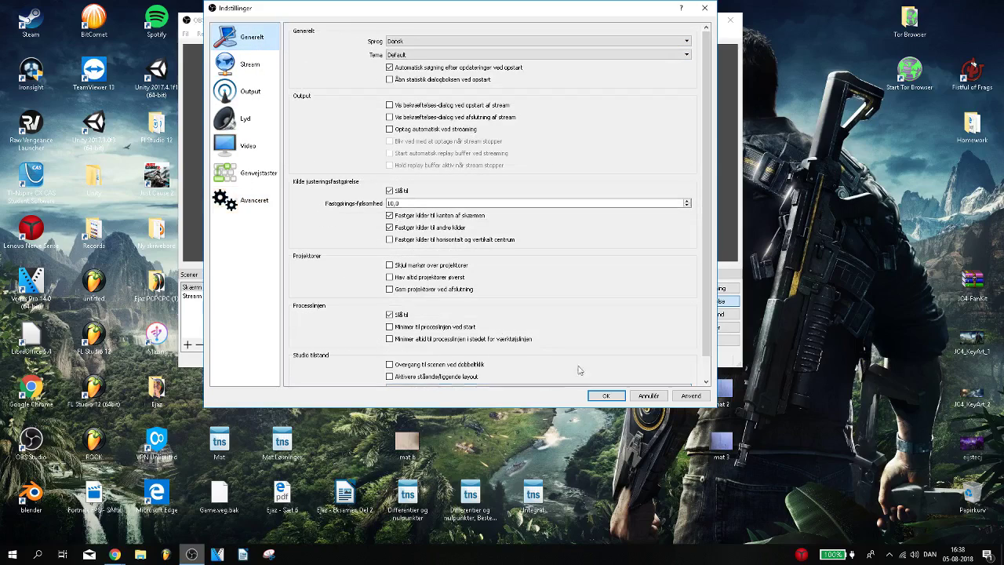